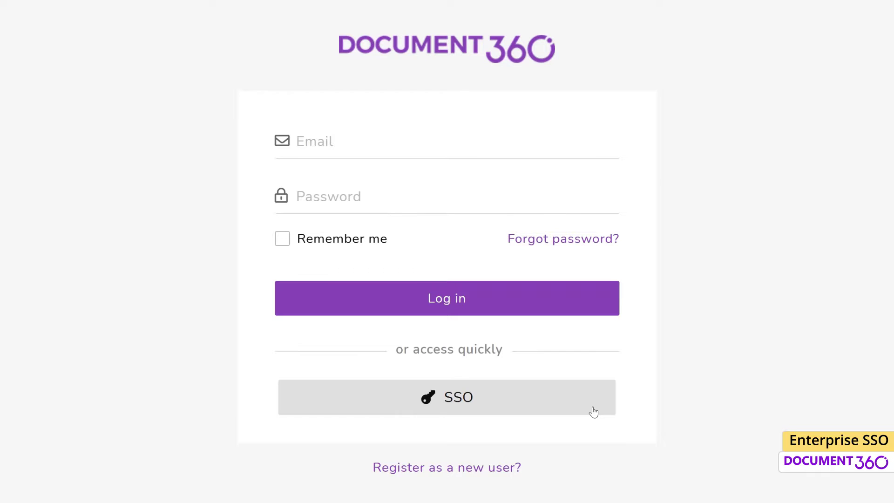
Step: Choose single sign-on on the login page and enter the work email address
click(594, 412)
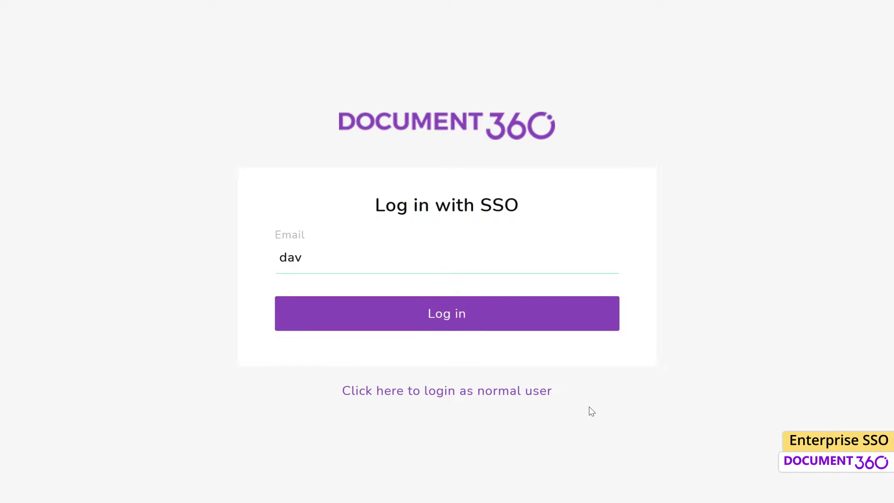
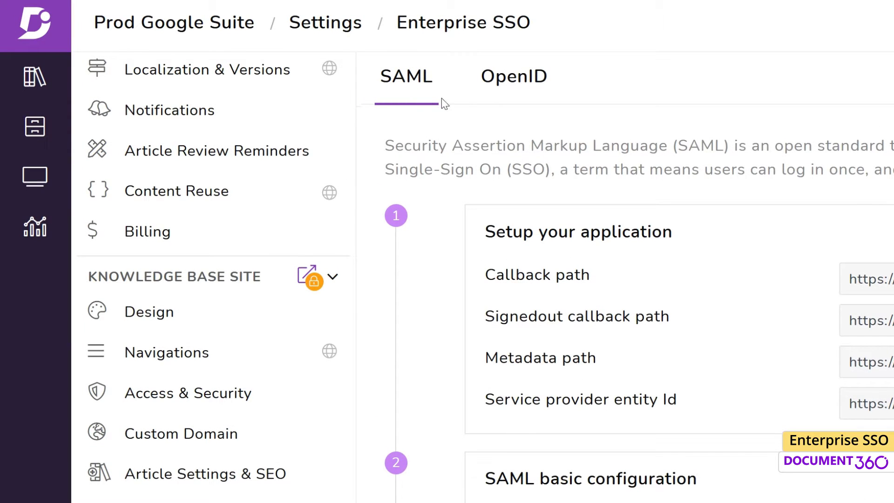
click(520, 107)
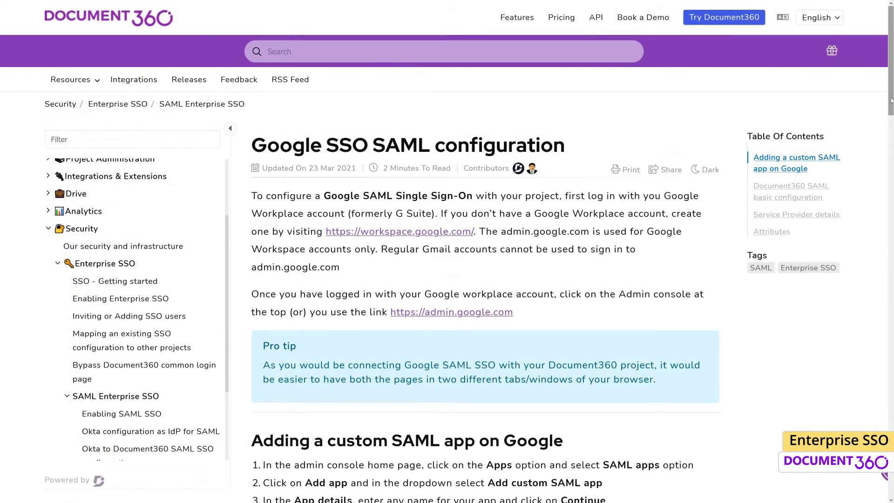
drag(891, 102, 890, 283)
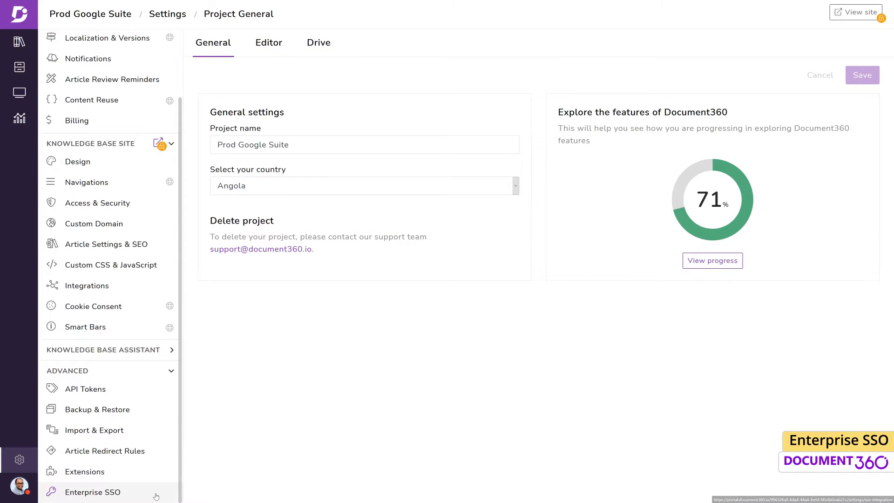
click(156, 495)
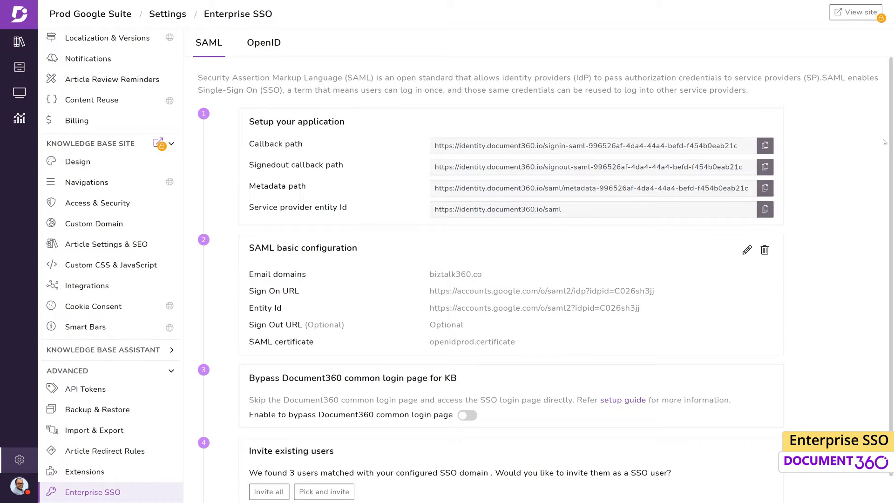
drag(885, 142, 885, 178)
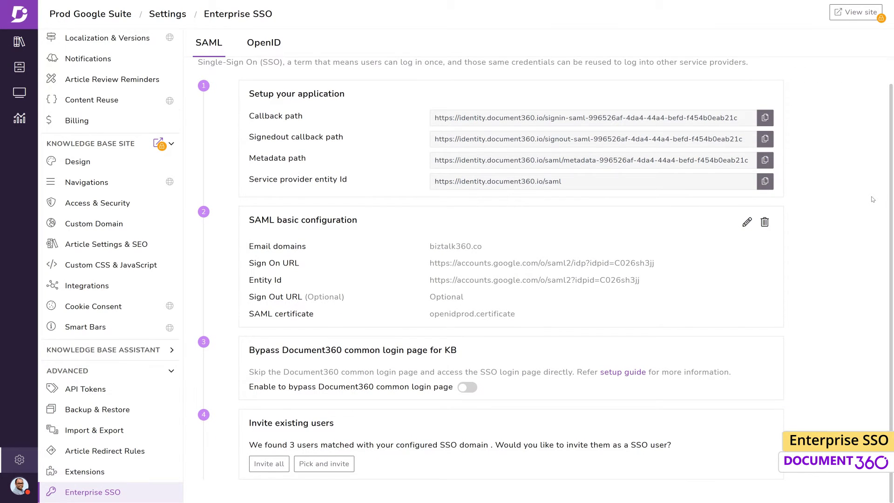
drag(889, 168, 891, 115)
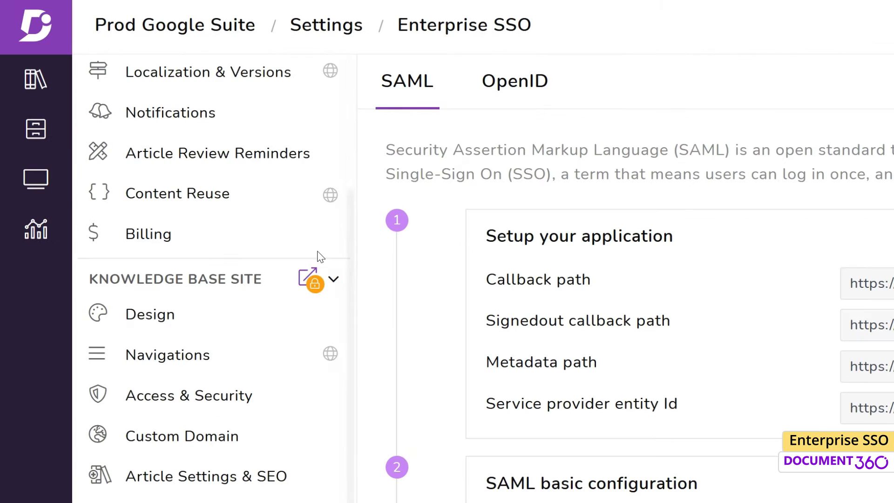
Step: In Team & Security, start a new team member with their email as an SSO user
scroll(130, 114, up, 2)
scroll(253, 220, up, 1)
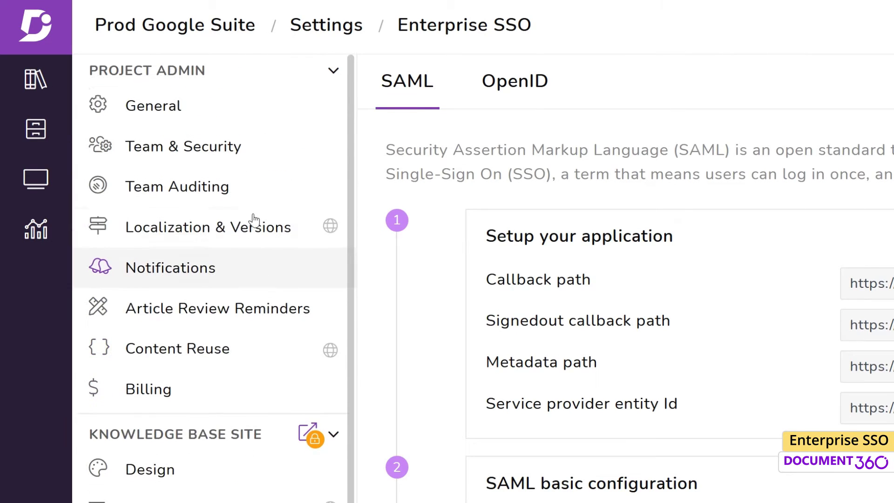
click(233, 148)
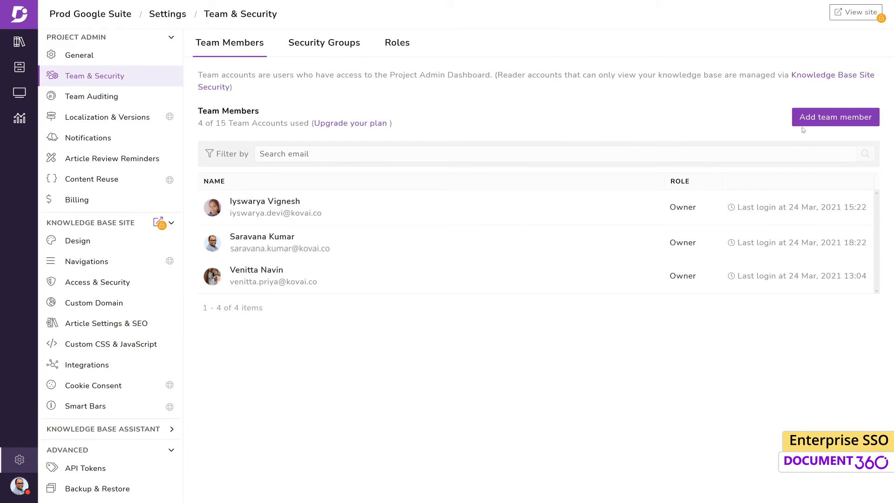
click(829, 118)
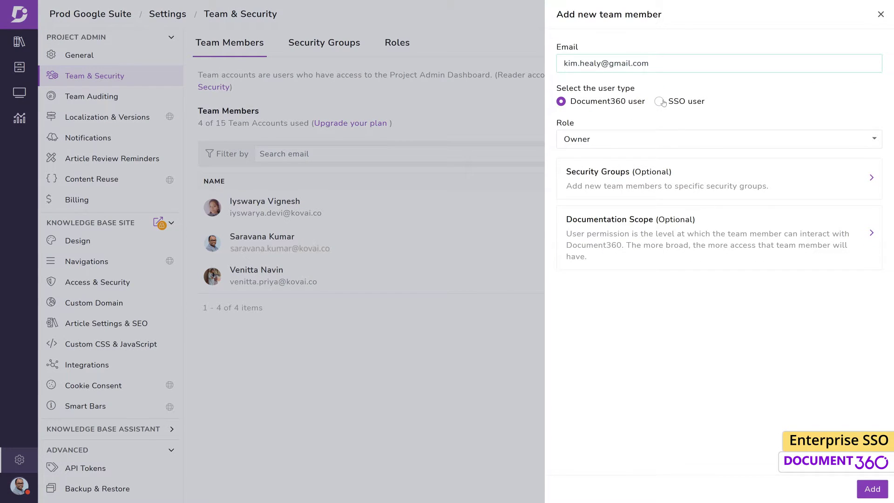
click(663, 102)
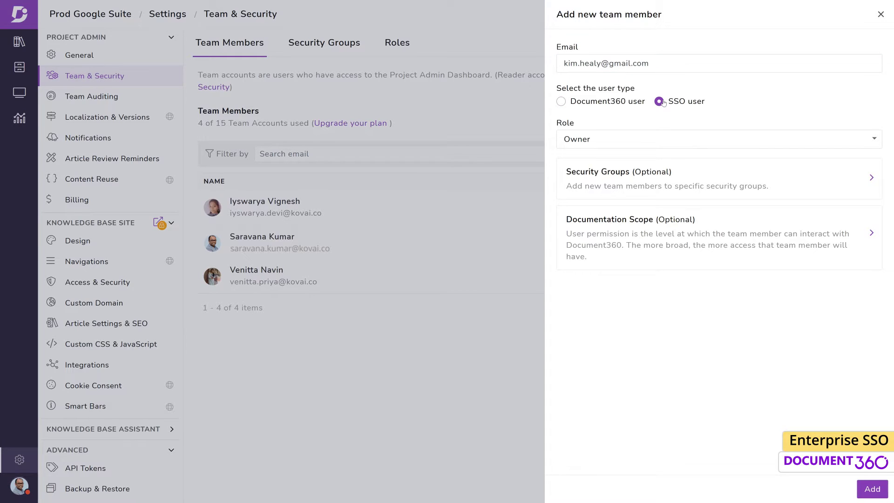
Step: Give the member the Editor role, limit documentation scope to version v1, and add them
click(872, 142)
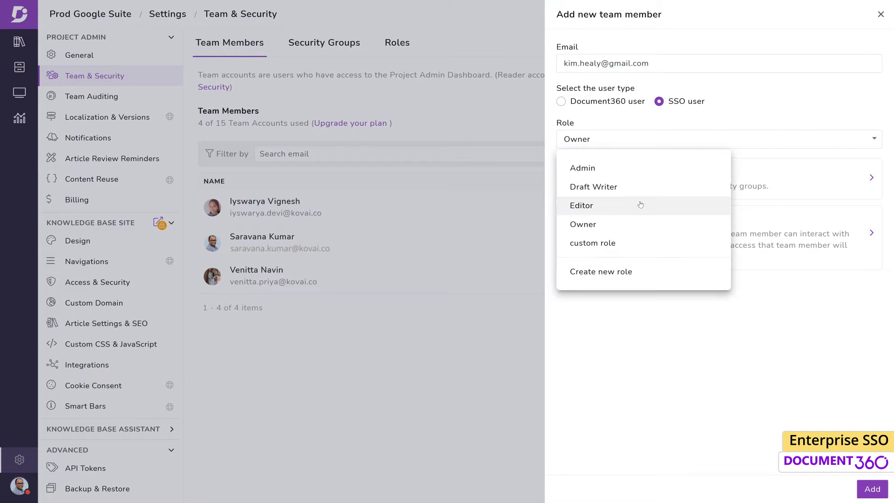
click(632, 211)
click(807, 233)
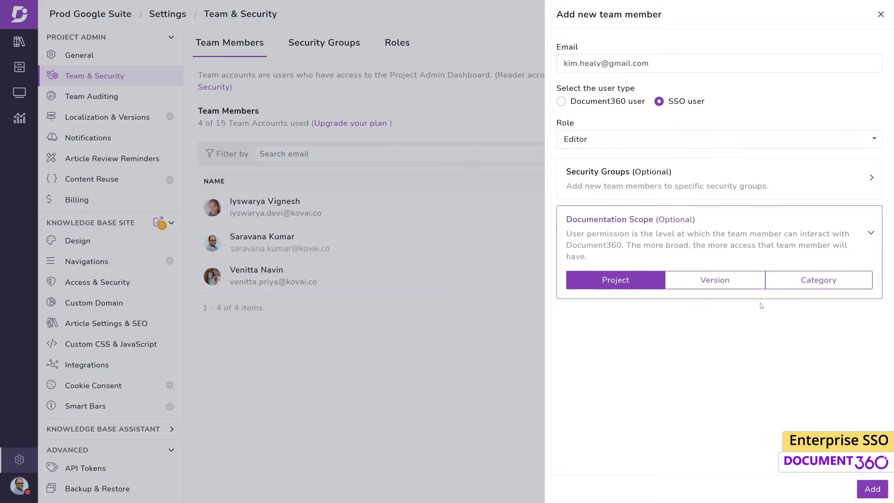
click(750, 284)
click(578, 344)
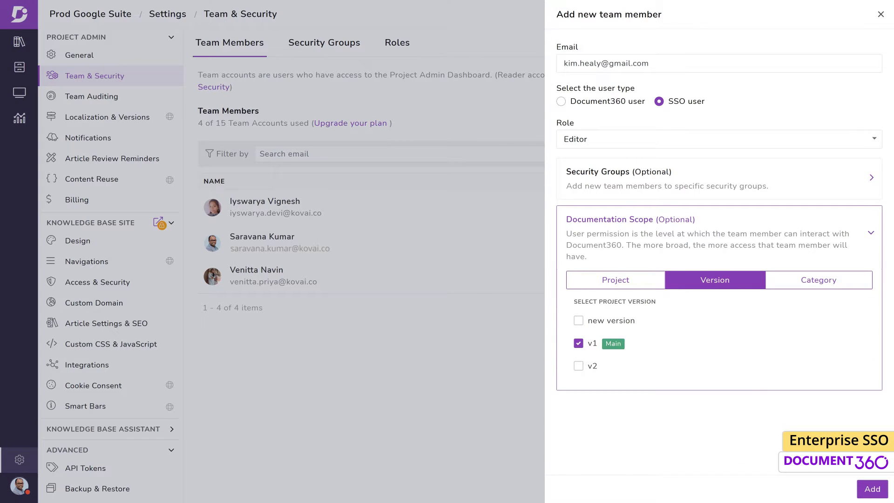
click(860, 497)
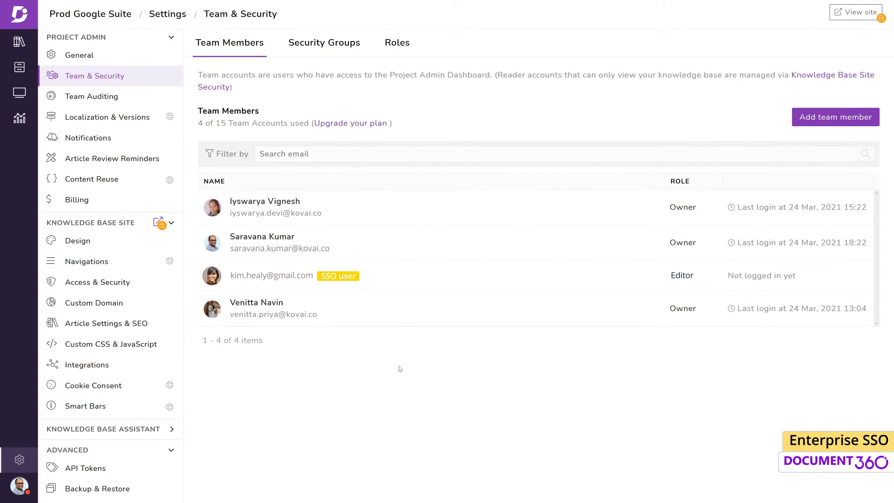
scroll(112, 447, down, 3)
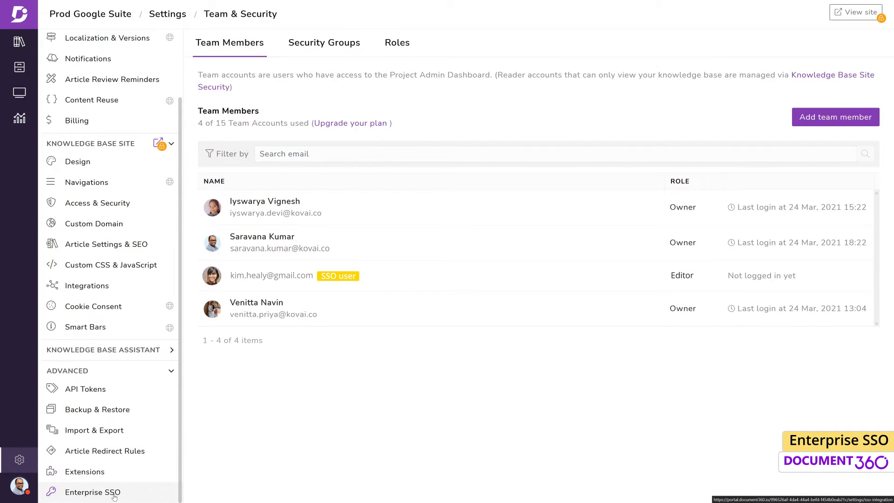
Step: From Enterprise SSO, select all three domain-matched users and send their SSO invitations
click(114, 496)
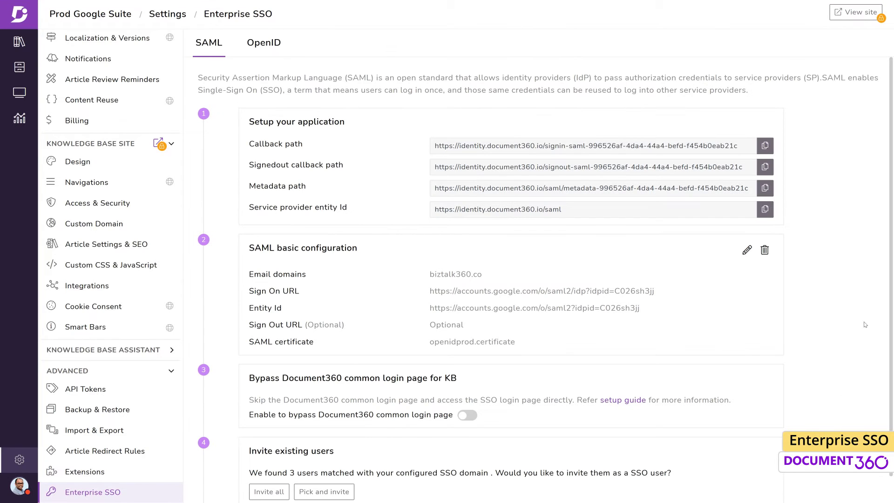
scroll(849, 255, down, 1)
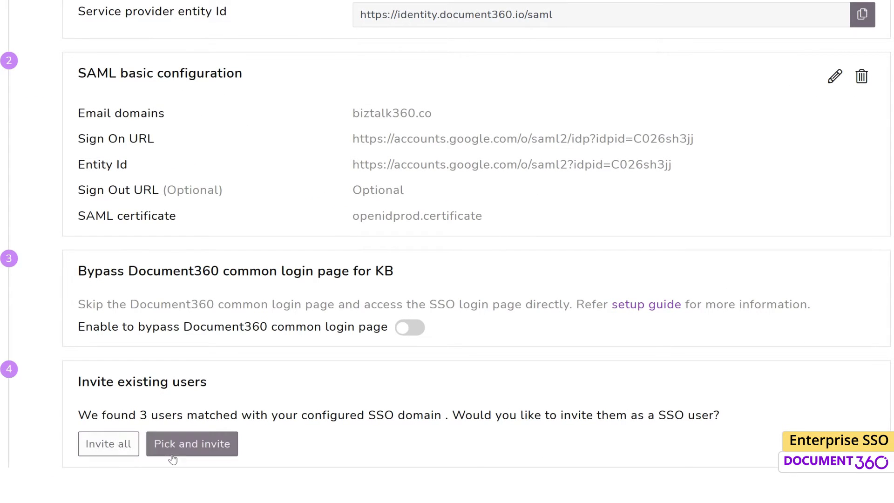
click(191, 445)
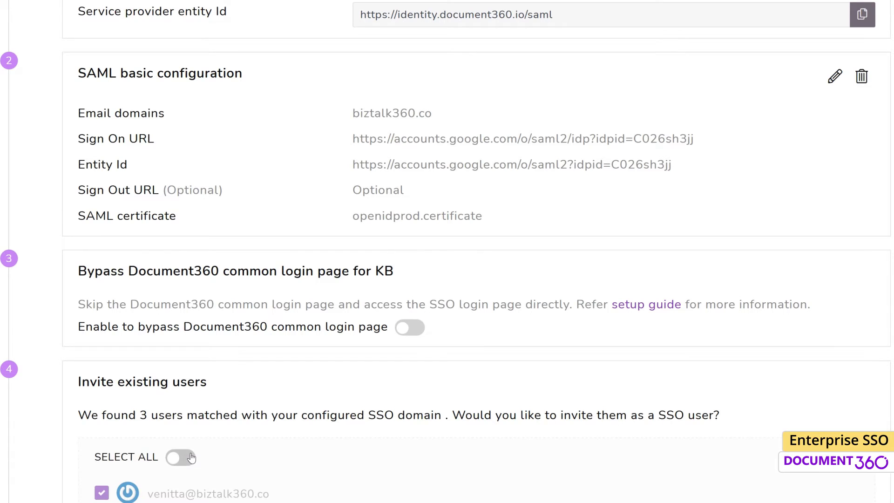
scroll(191, 458, down, 3)
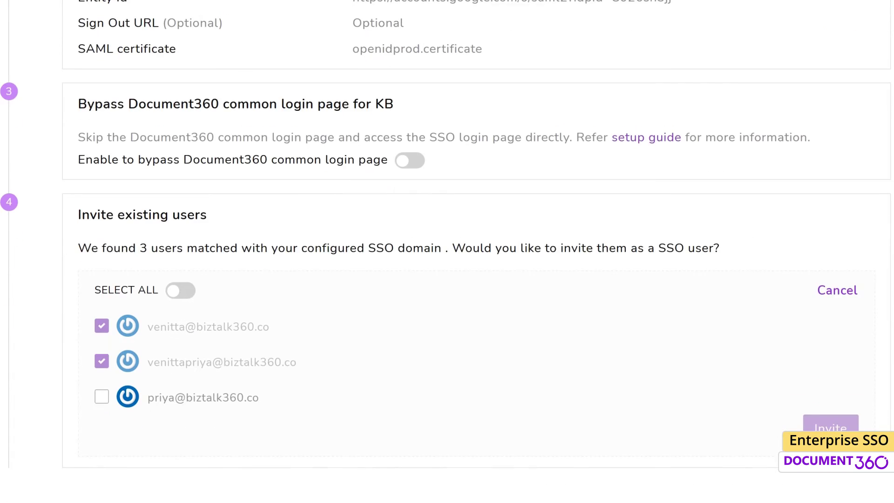
click(102, 398)
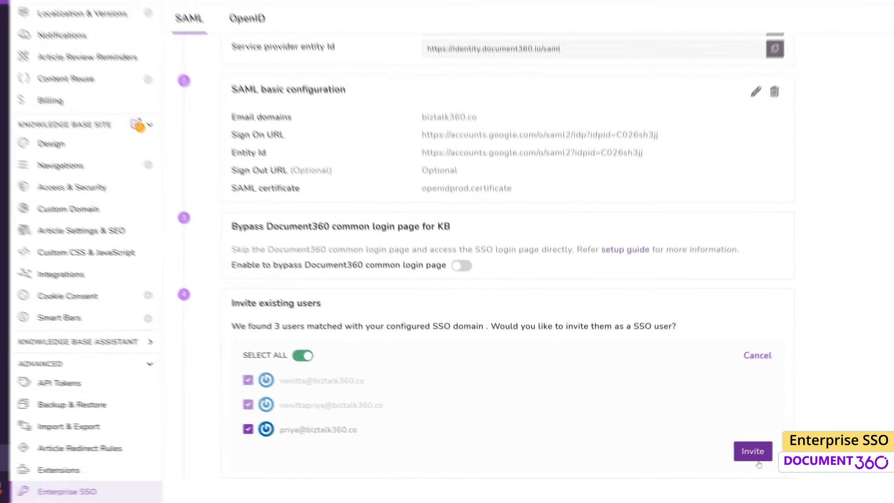
click(756, 455)
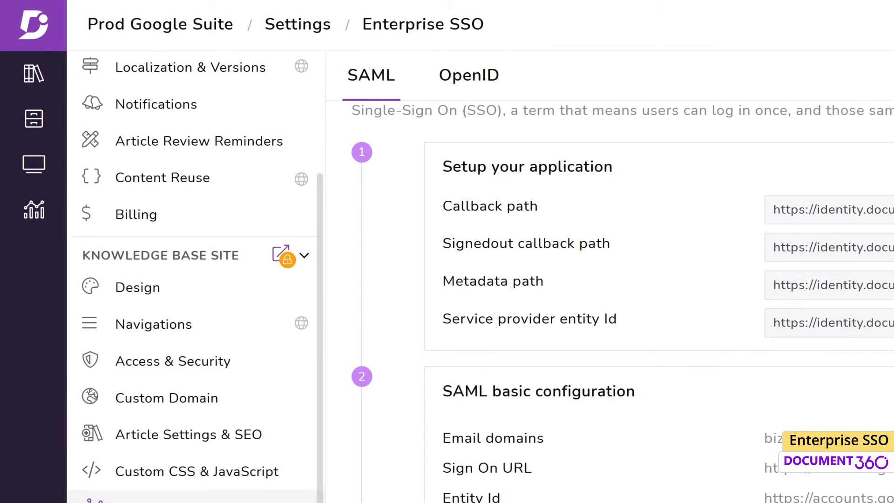
Step: Delete the SSO Editor member from Team & Security, leaving 3 of 15 accounts used
scroll(211, 141, up, 3)
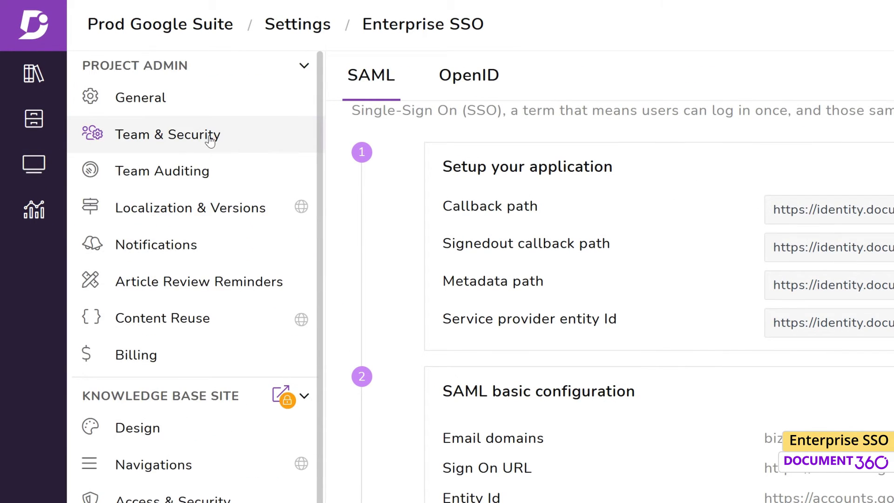
click(211, 139)
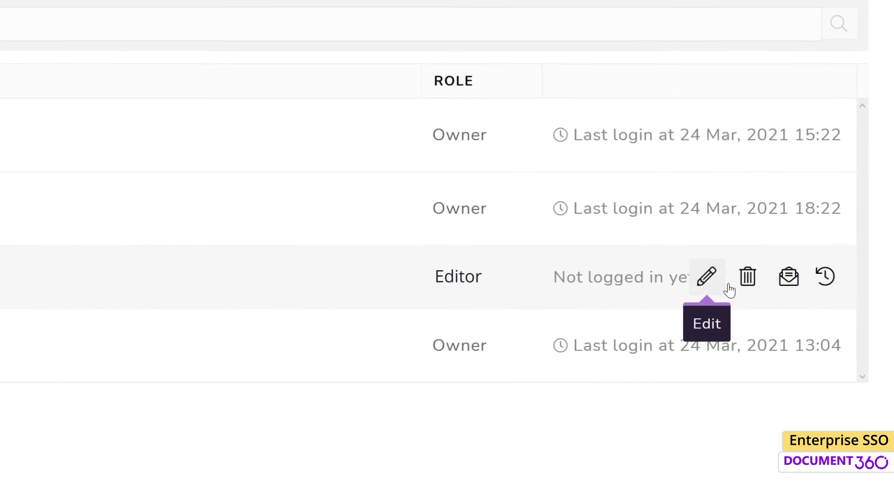
click(746, 280)
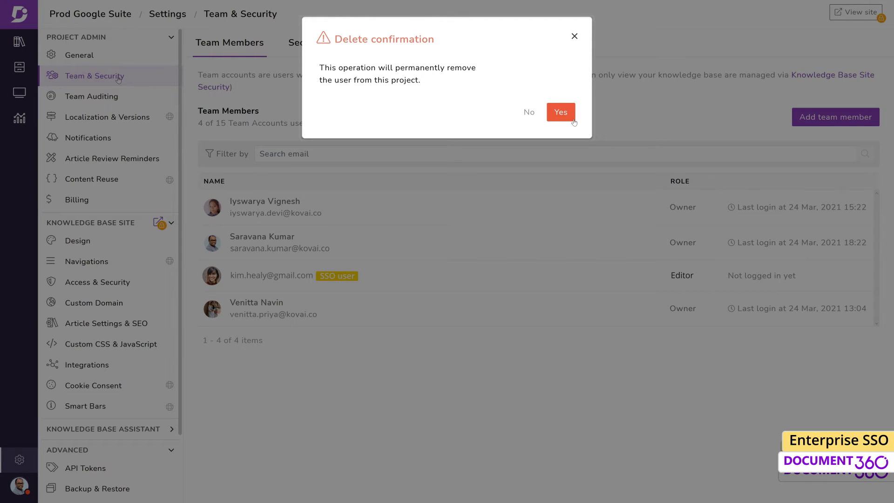
click(561, 114)
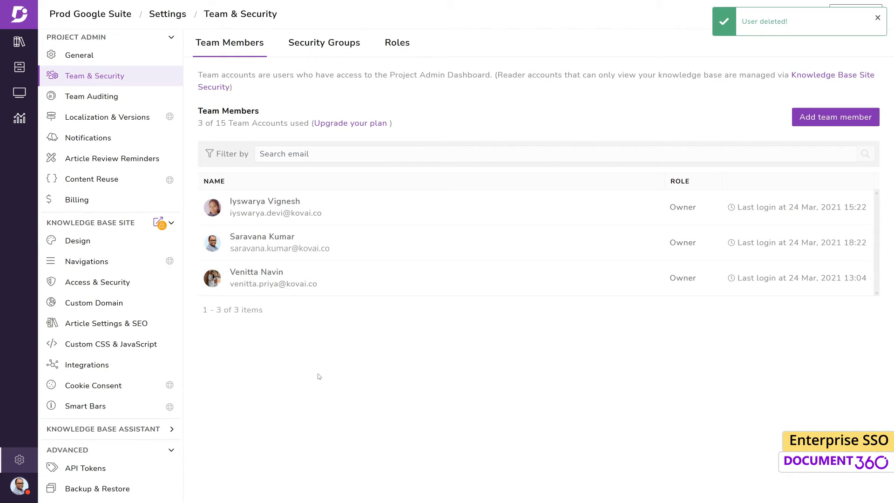
Step: Append ', kovai.com' to the SAML email domains after biztalk360.co and update
scroll(119, 428, down, 2)
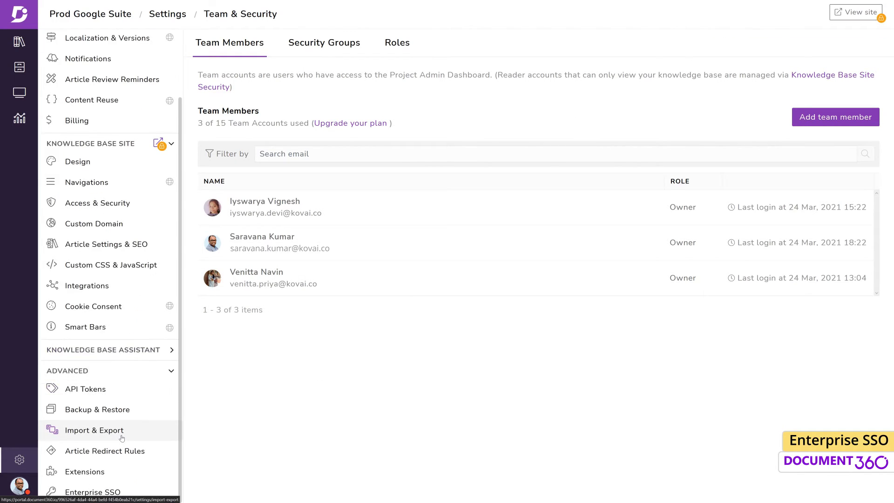
click(122, 491)
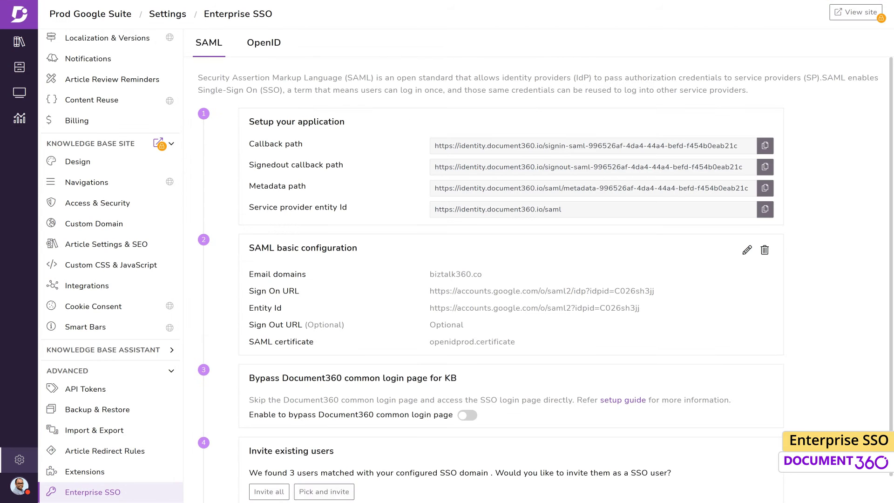
click(538, 278)
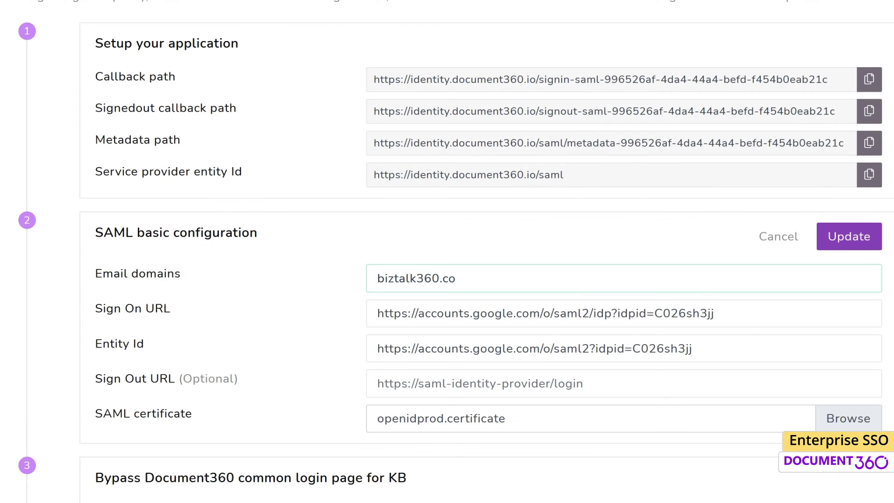
text(,)
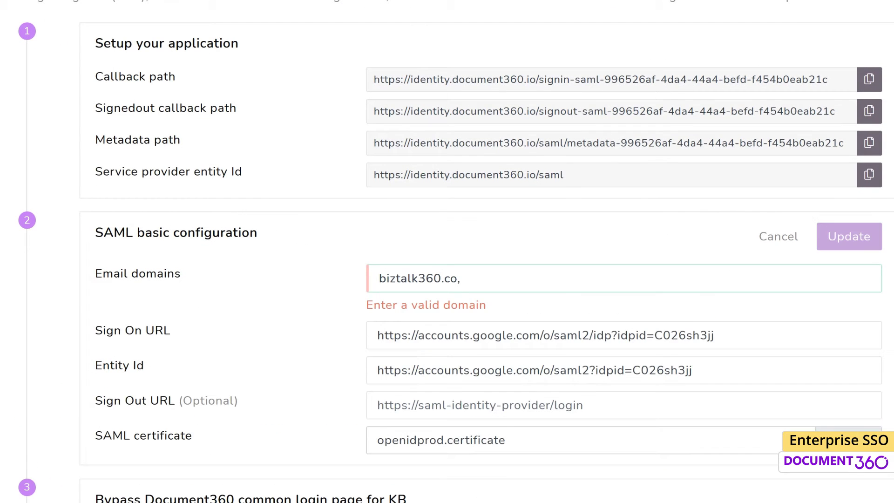
text( kovai.com)
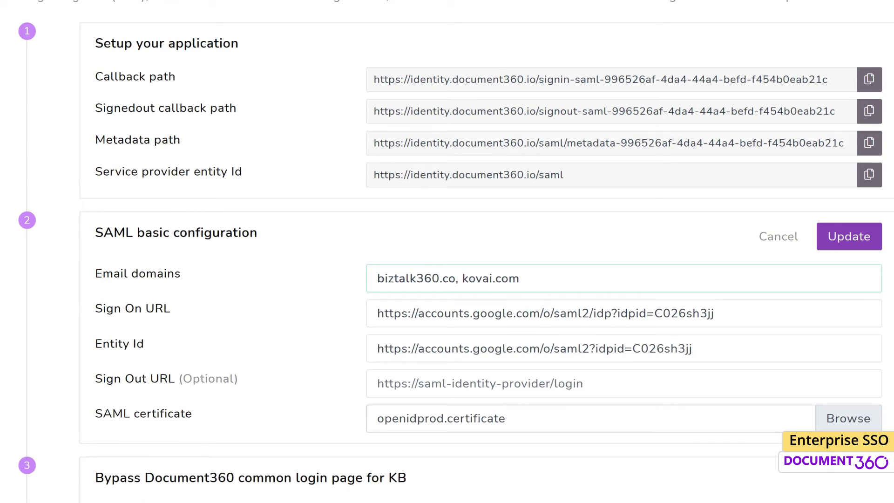
click(847, 247)
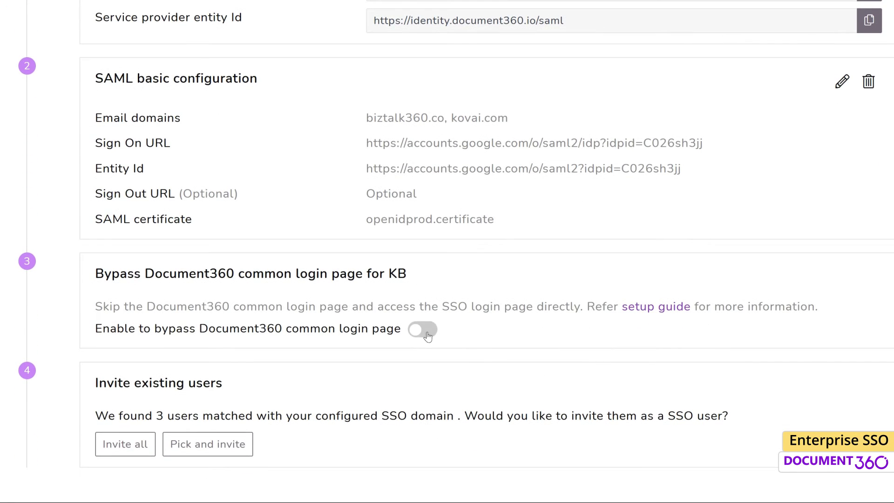
Step: Switch on 'Enable to bypass Document360 common login page' for the knowledge base
click(427, 334)
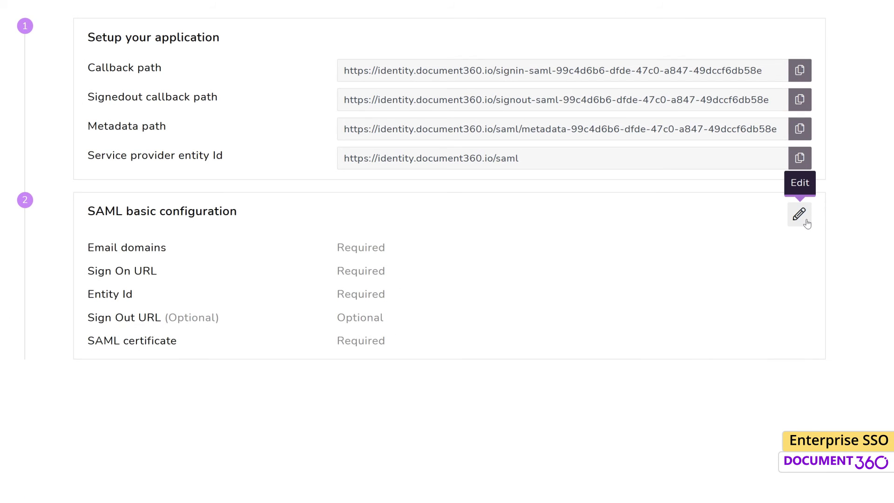
Step: Edit the empty SAML configuration and prefill it from the existing openidprod connection
click(799, 215)
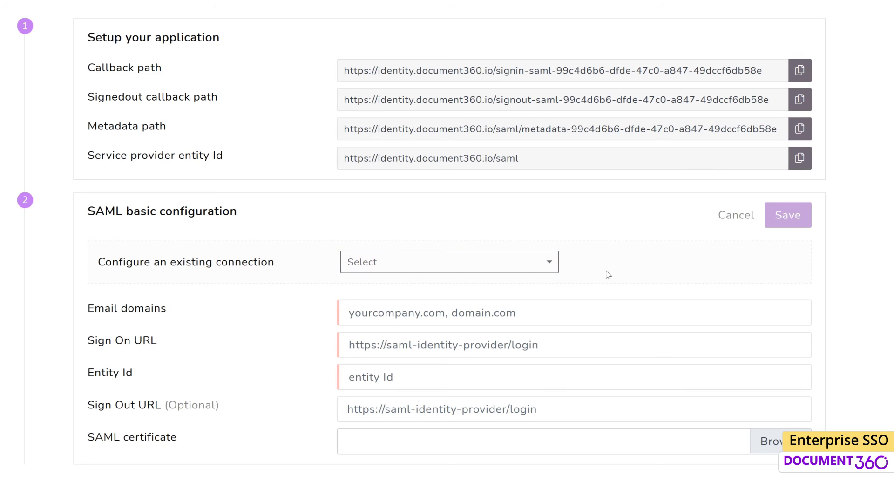
click(554, 266)
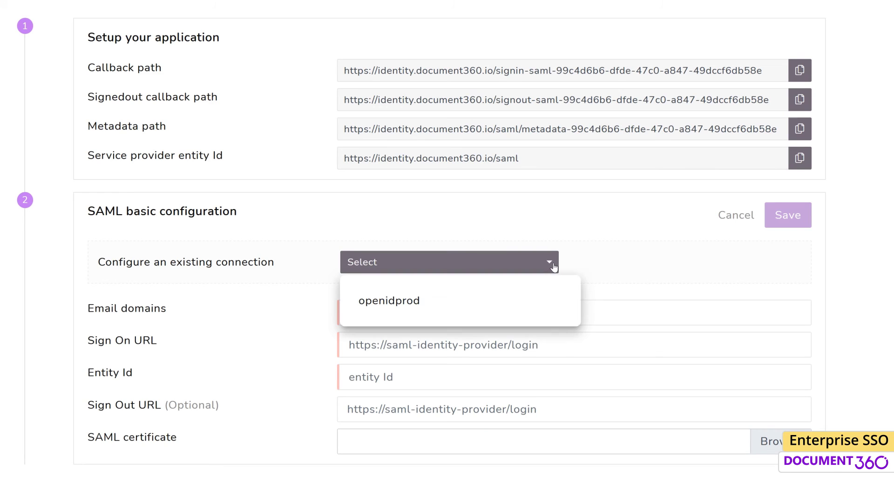
click(441, 307)
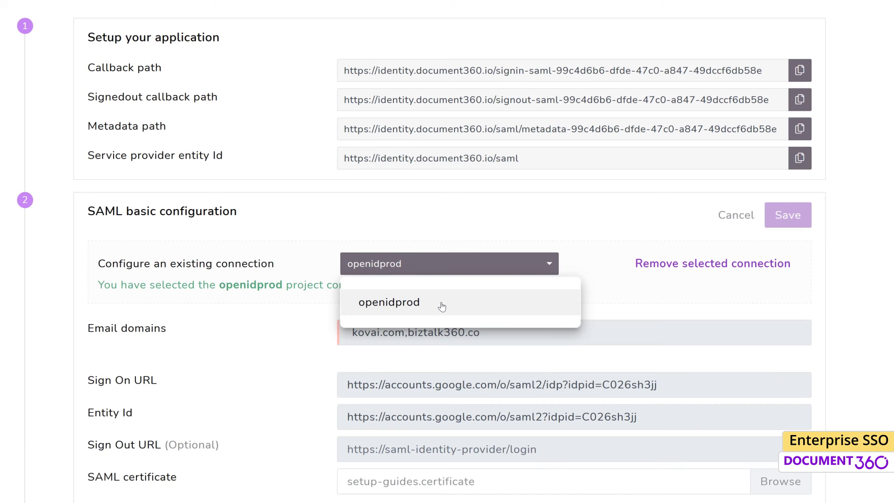
click(853, 312)
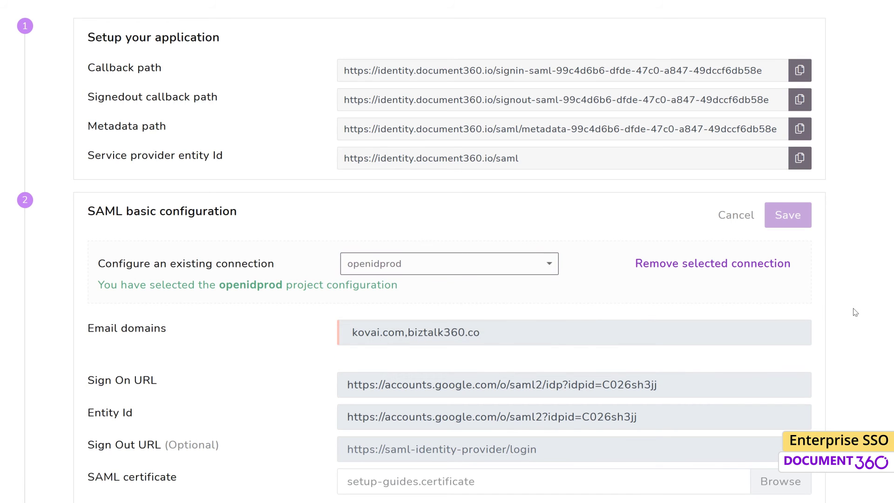
scroll(851, 311, down, 1)
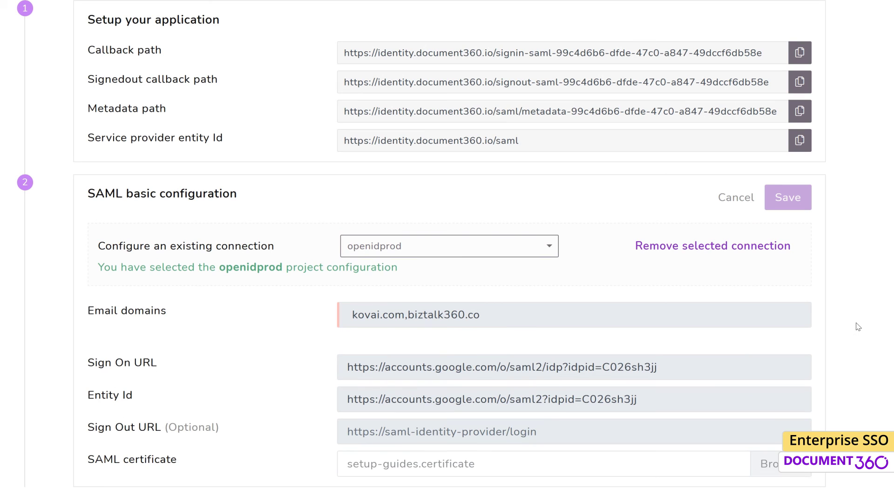